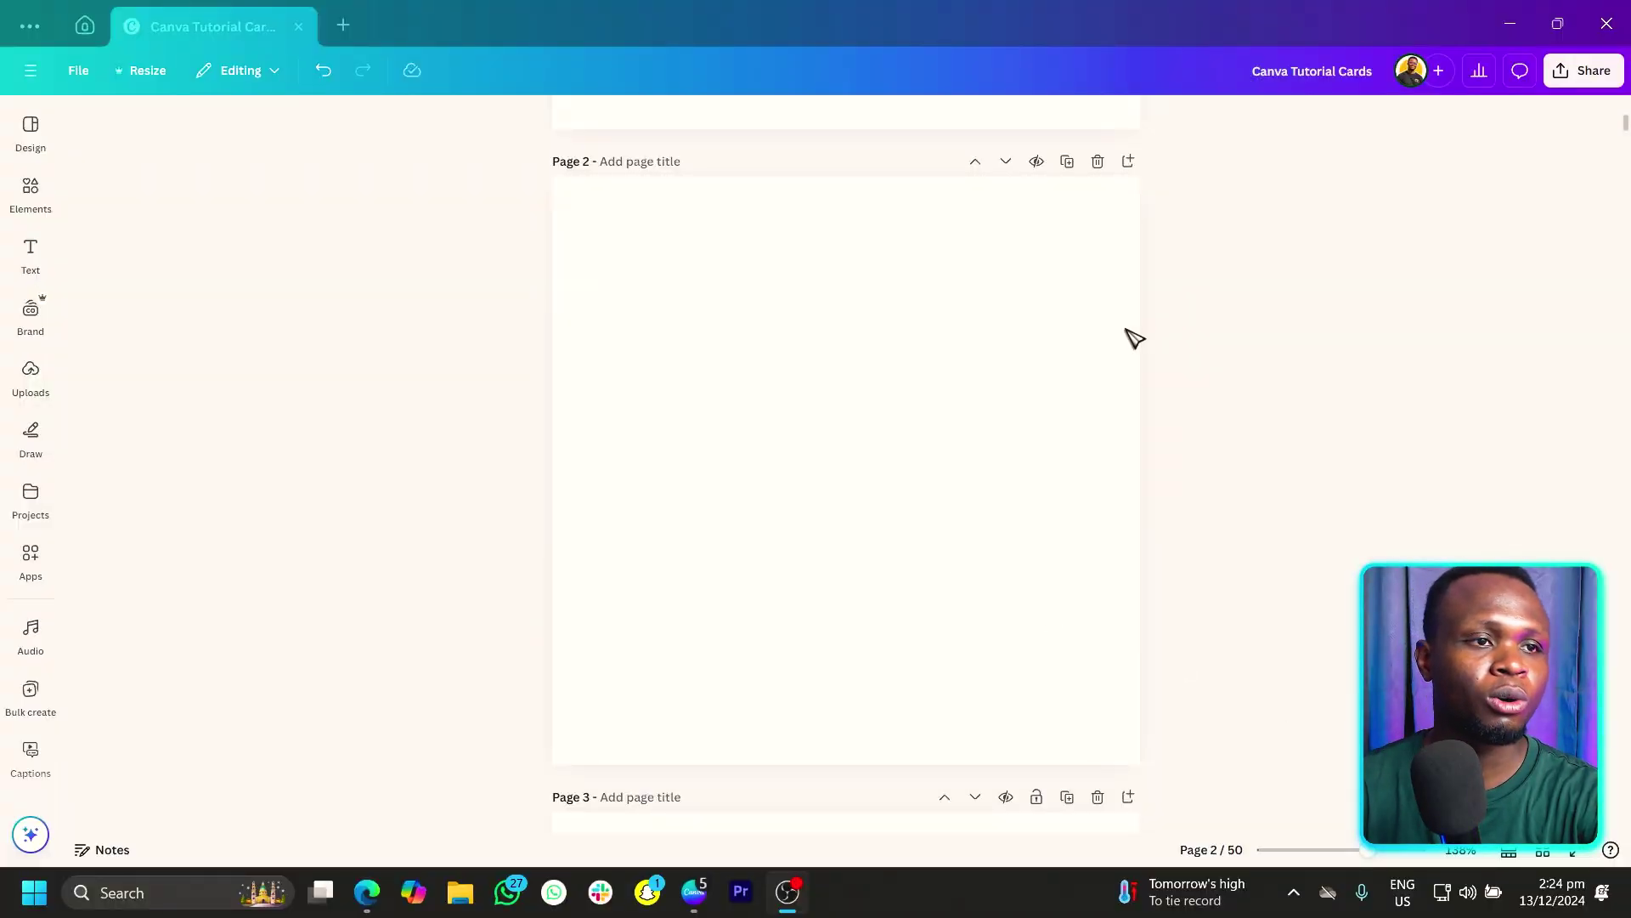
scroll(1135, 337, "up", 5)
scroll(1040, 418, "down", 4)
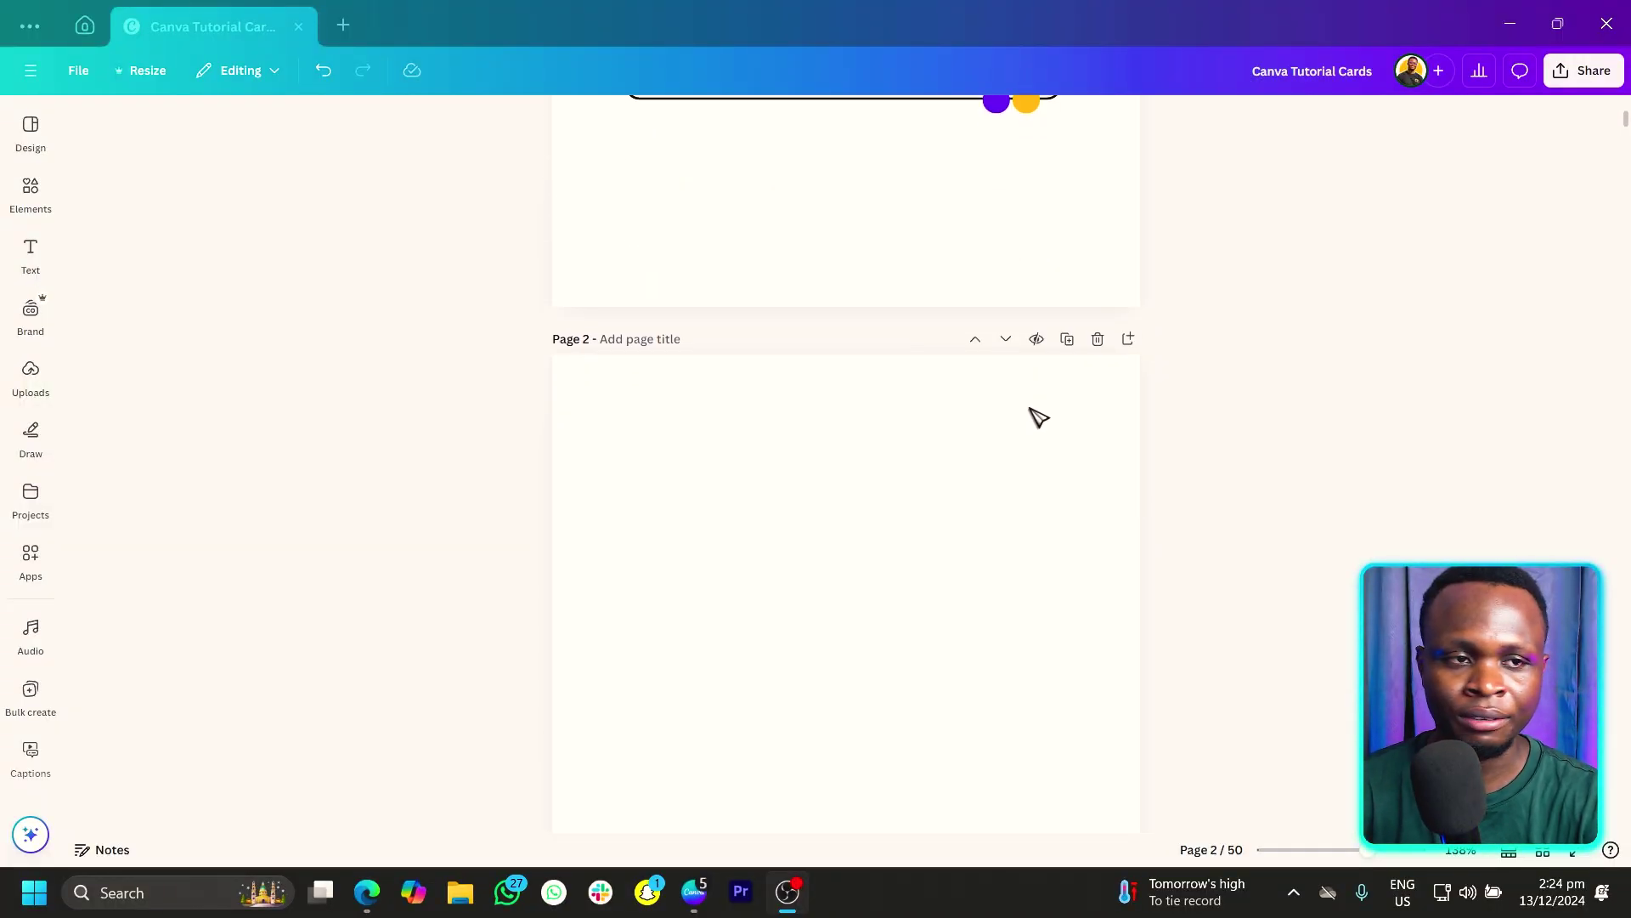
scroll(1038, 418, "down", 4)
scroll(1040, 419, "down", 6)
scroll(1039, 418, "up", 6)
scroll(1039, 418, "up", 7)
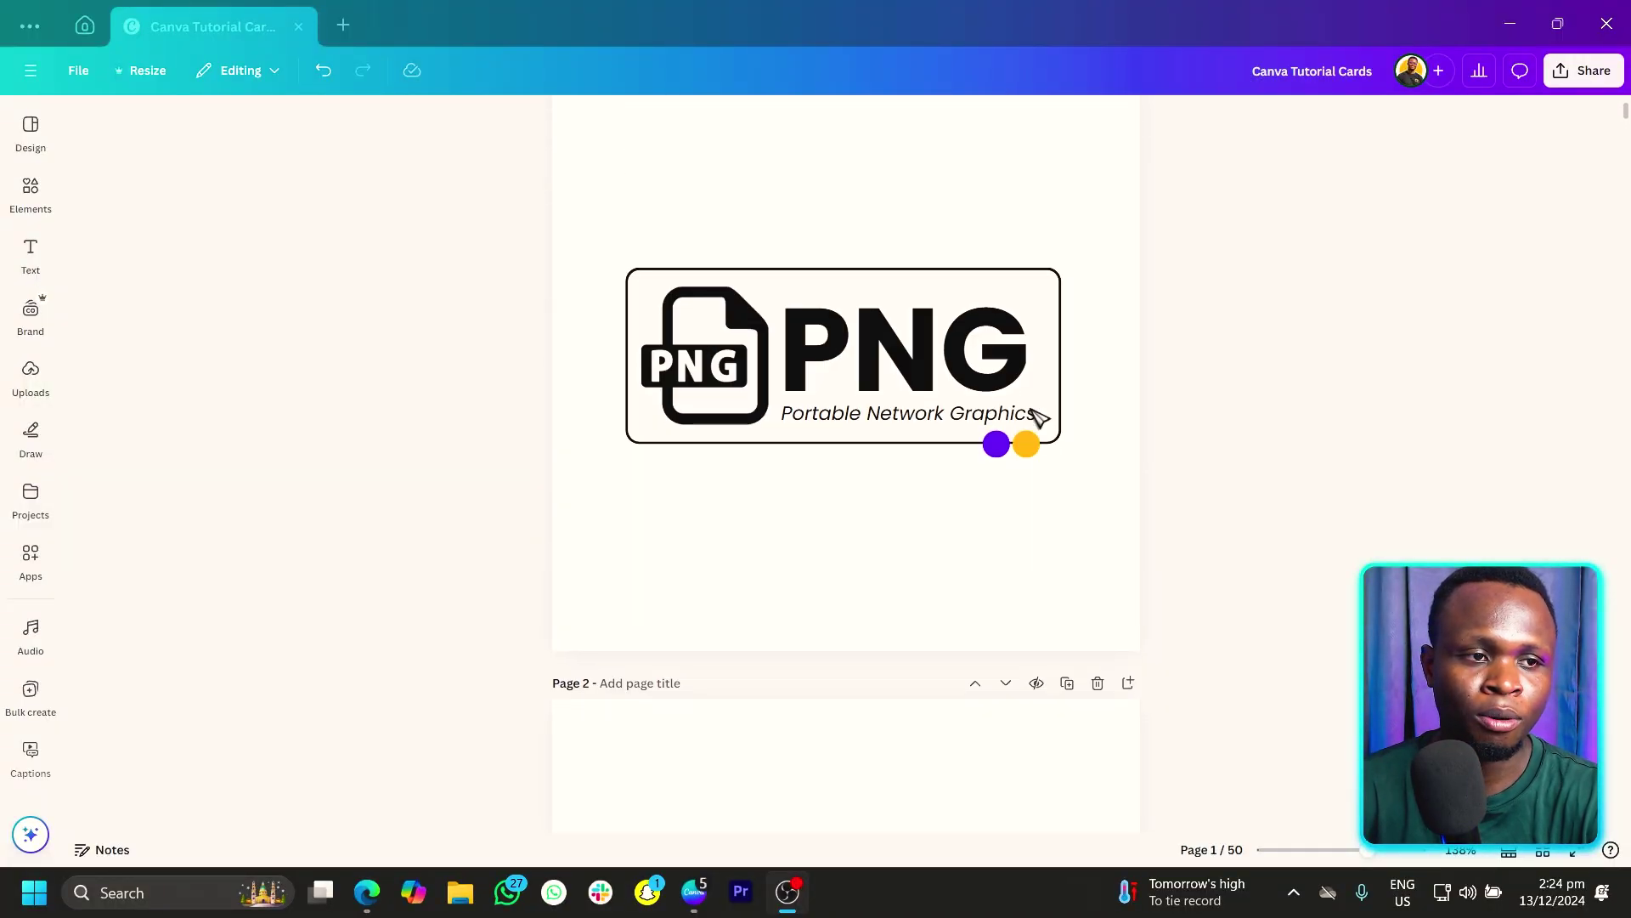
scroll(1039, 418, "down", 3)
scroll(1045, 409, "down", 2)
scroll(1121, 383, "up", 1)
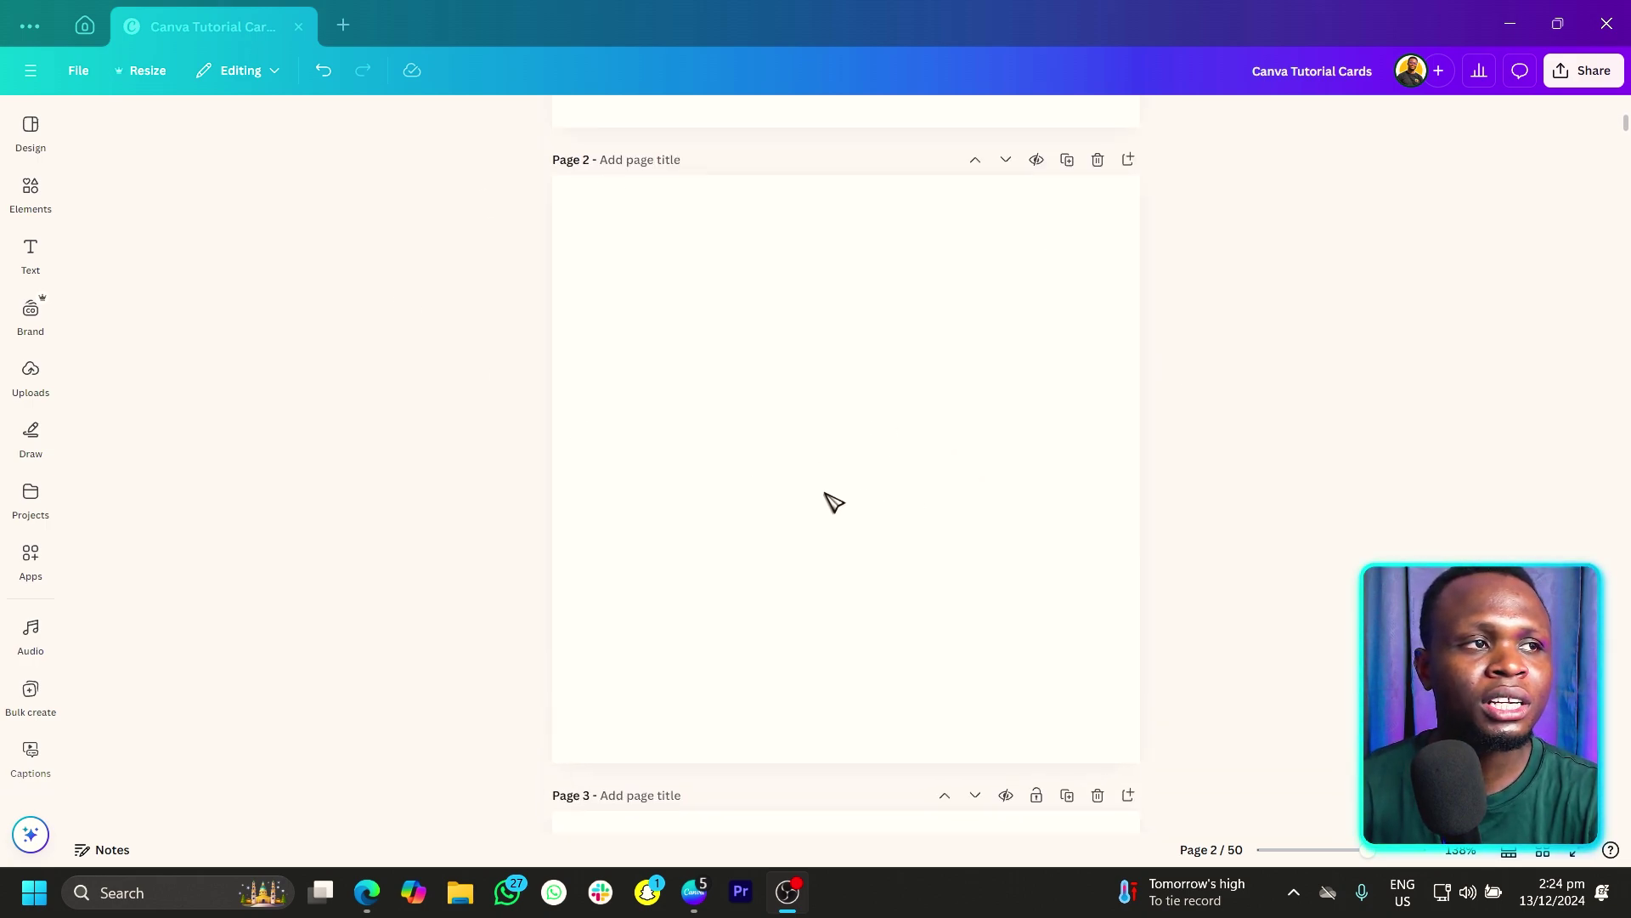
Open 'The Business Brainer Logo' from Recent designs in a new tab, then return to Canva Tutorial Cards.
left_click(88, 28)
scroll(968, 534, "down", 2)
scroll(928, 516, "down", 1)
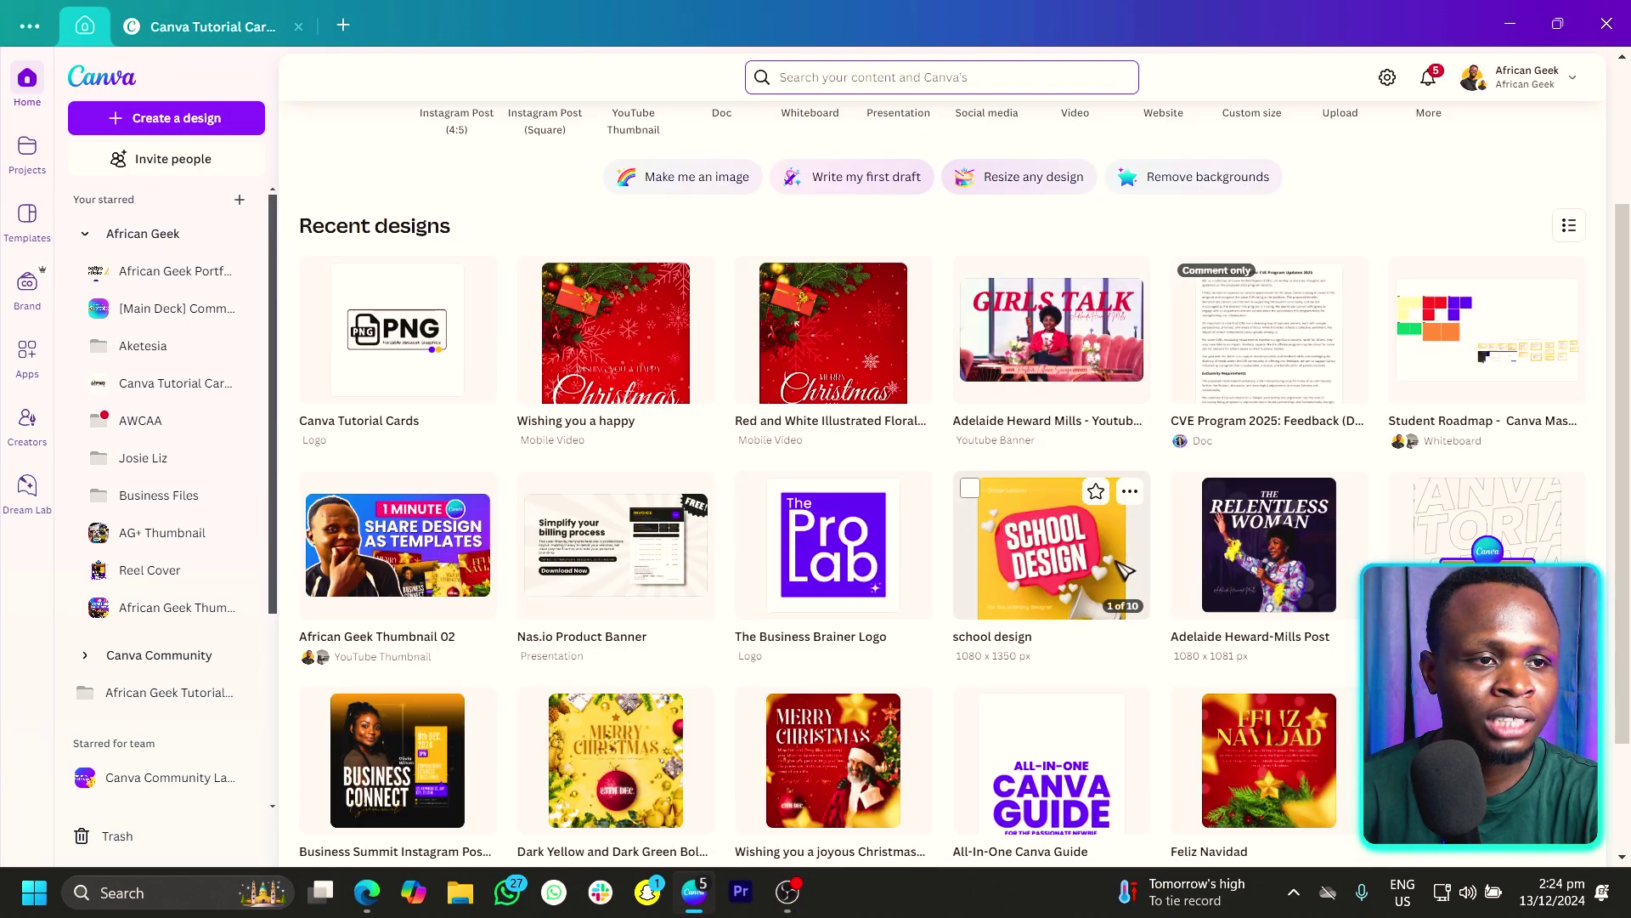
left_click(791, 546)
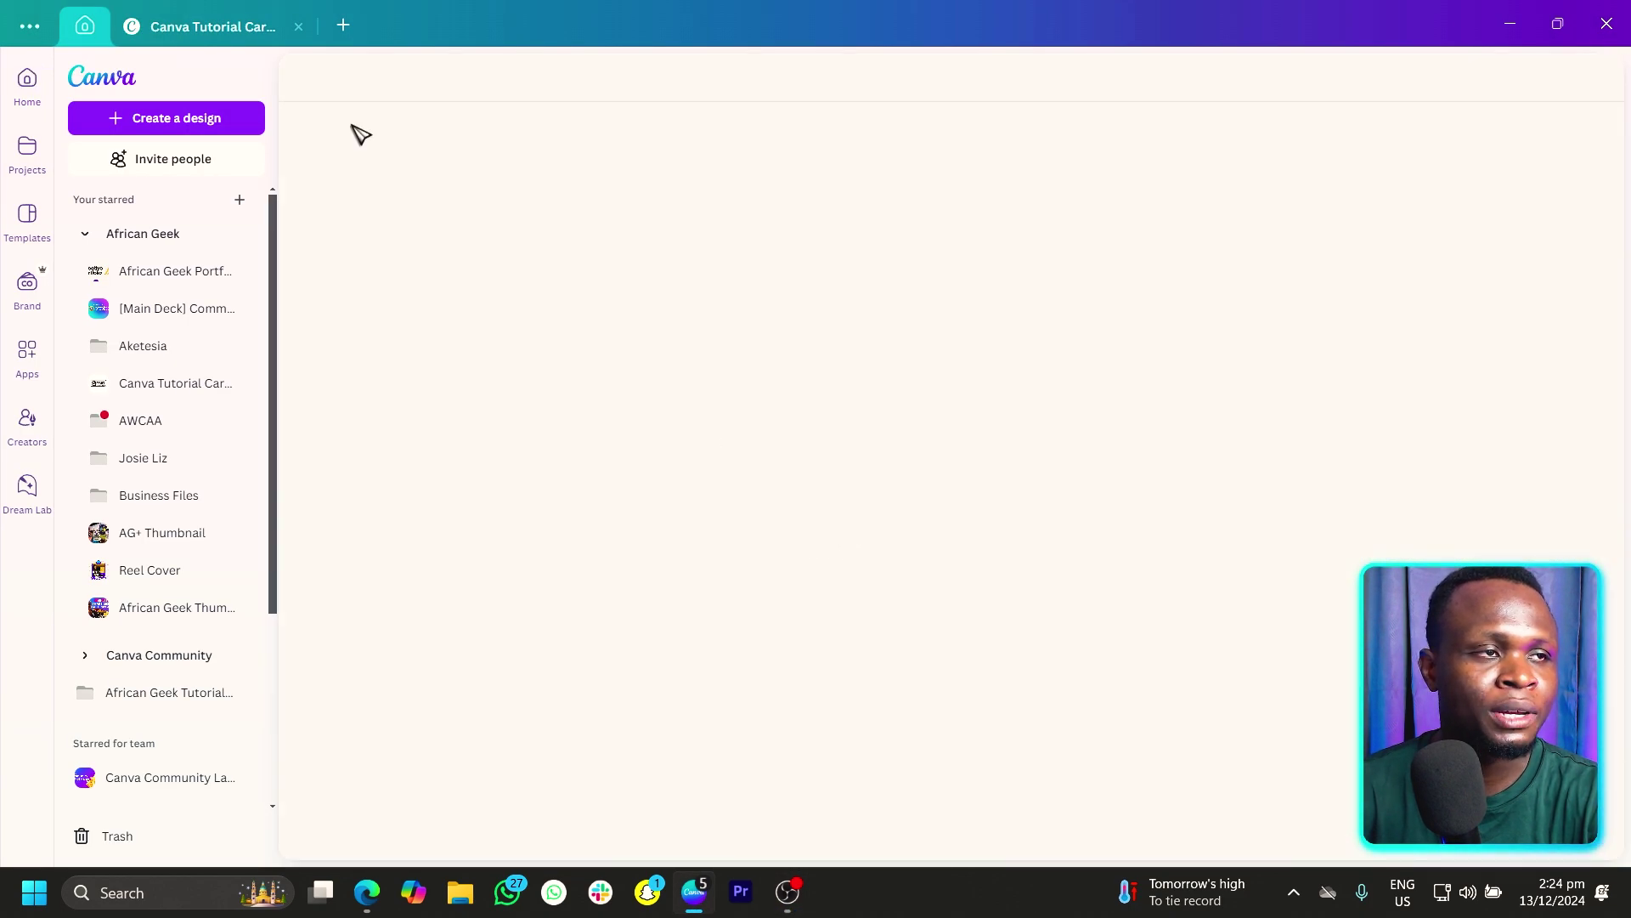
left_click(309, 85)
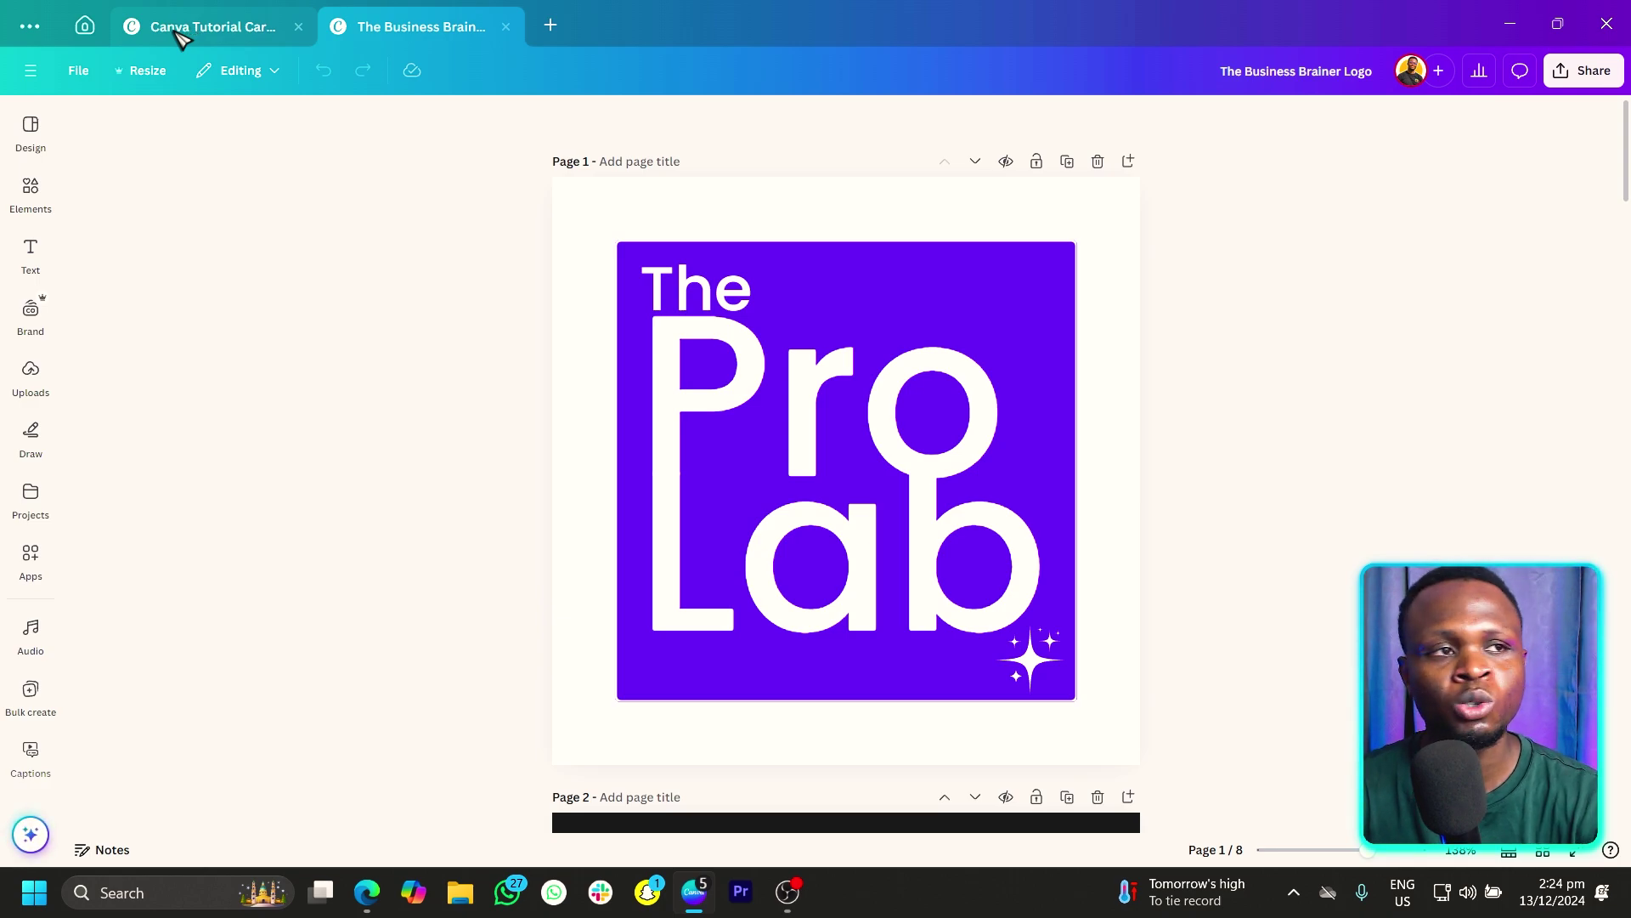
left_click(178, 36)
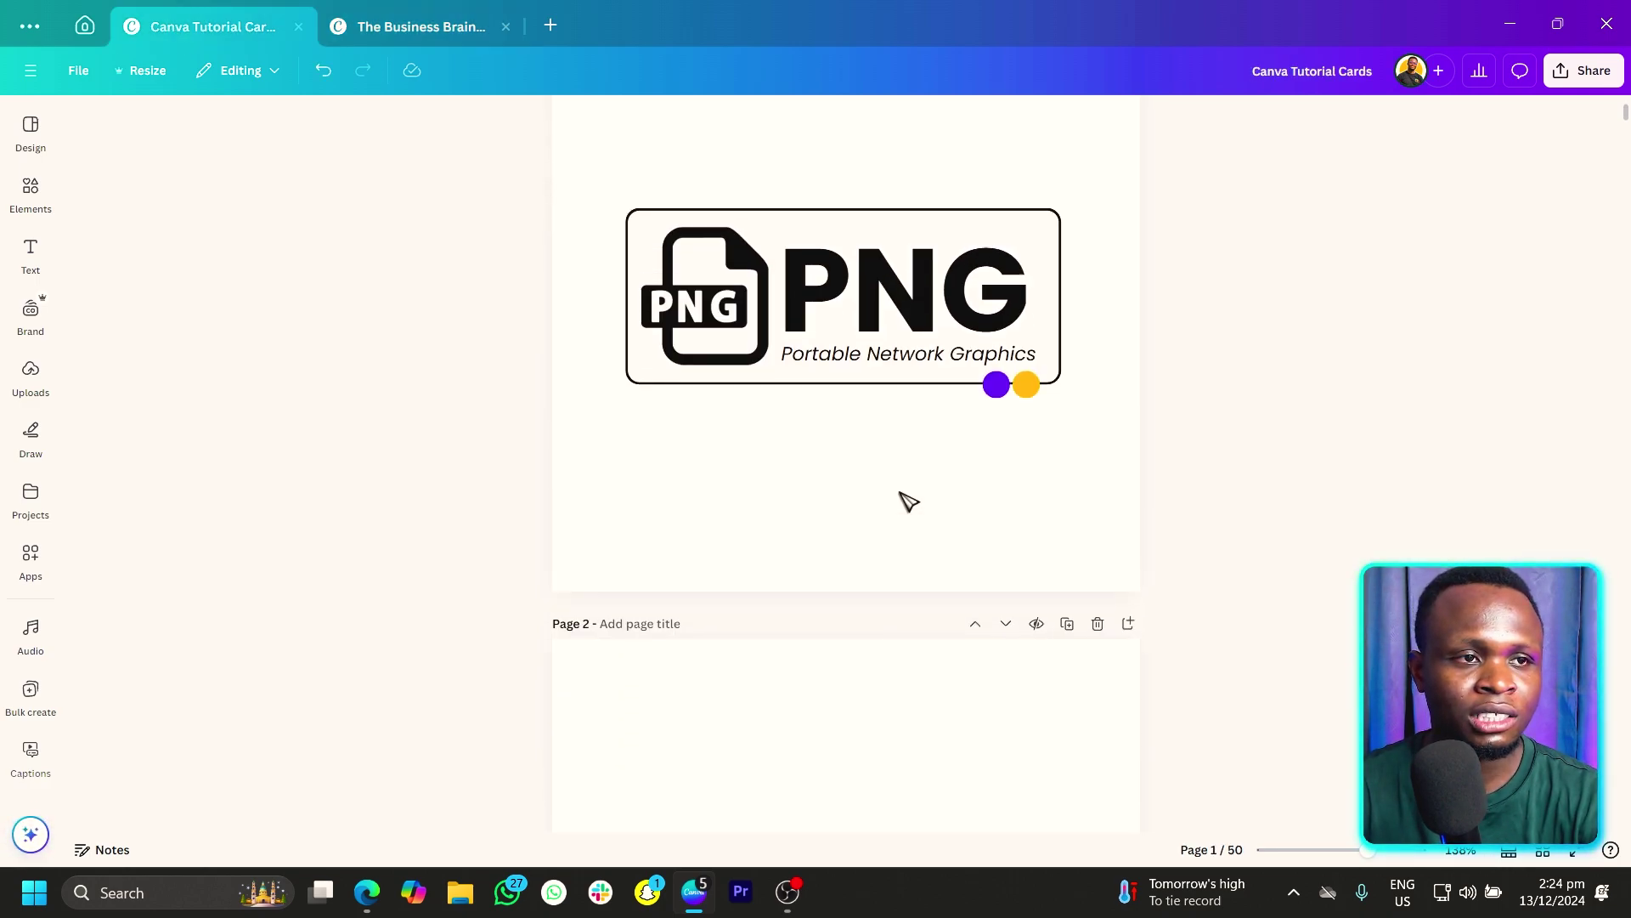
scroll(1087, 672, "down", 3)
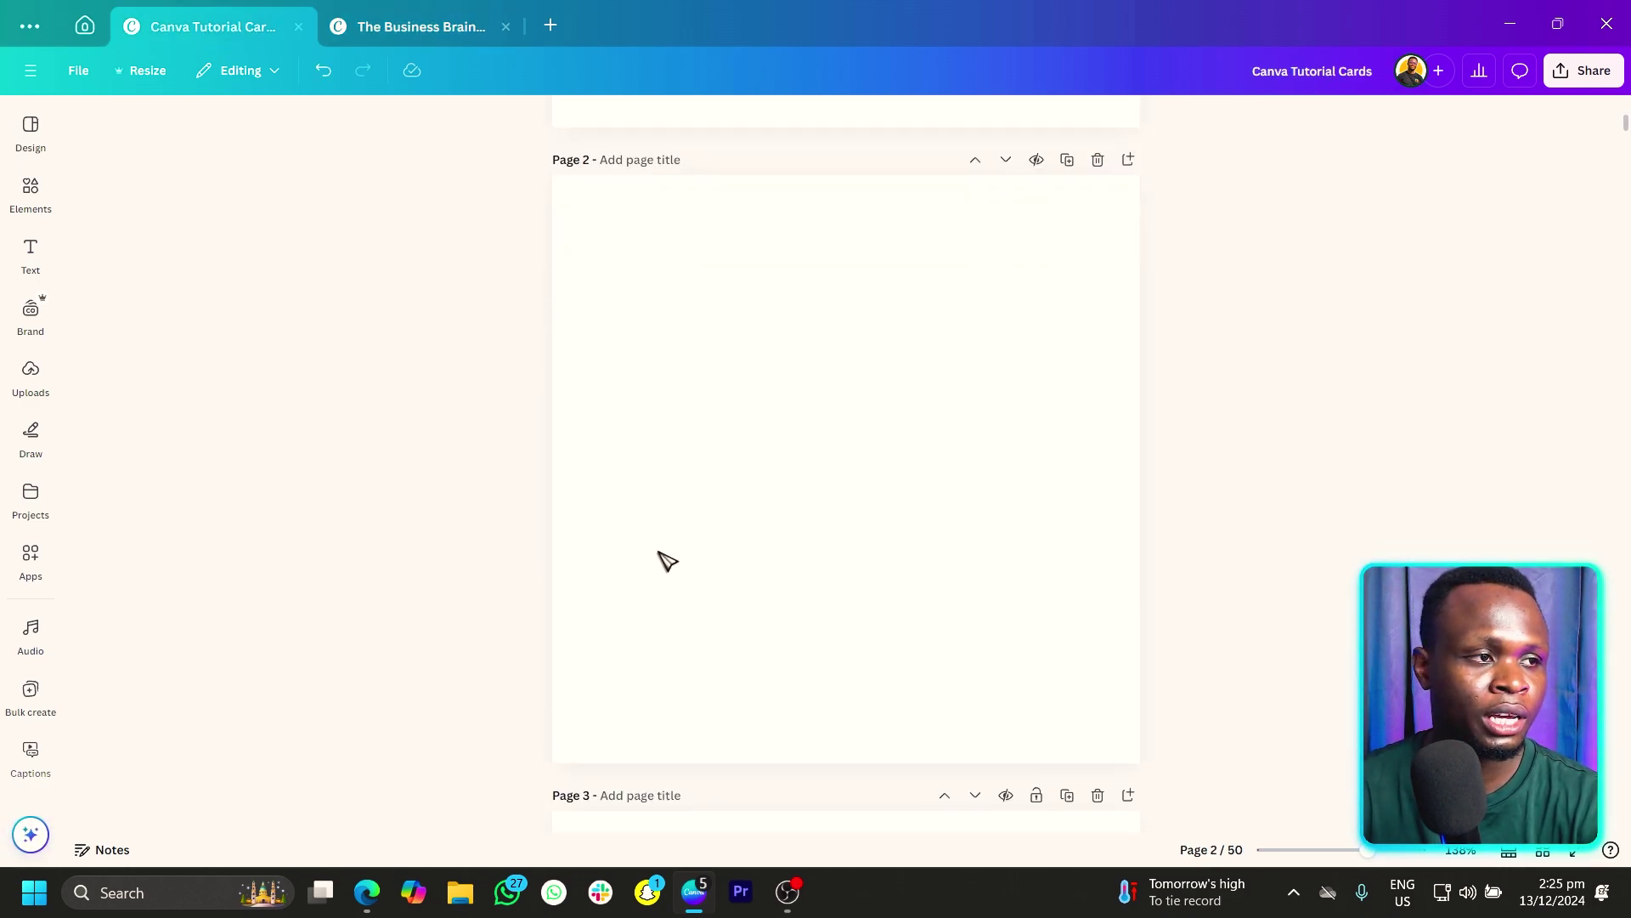
Place The Pro Lab logo from The Business Brainer Logo's Projects pages on page 2, adding blank page 3.
left_click(32, 555)
left_click(30, 500)
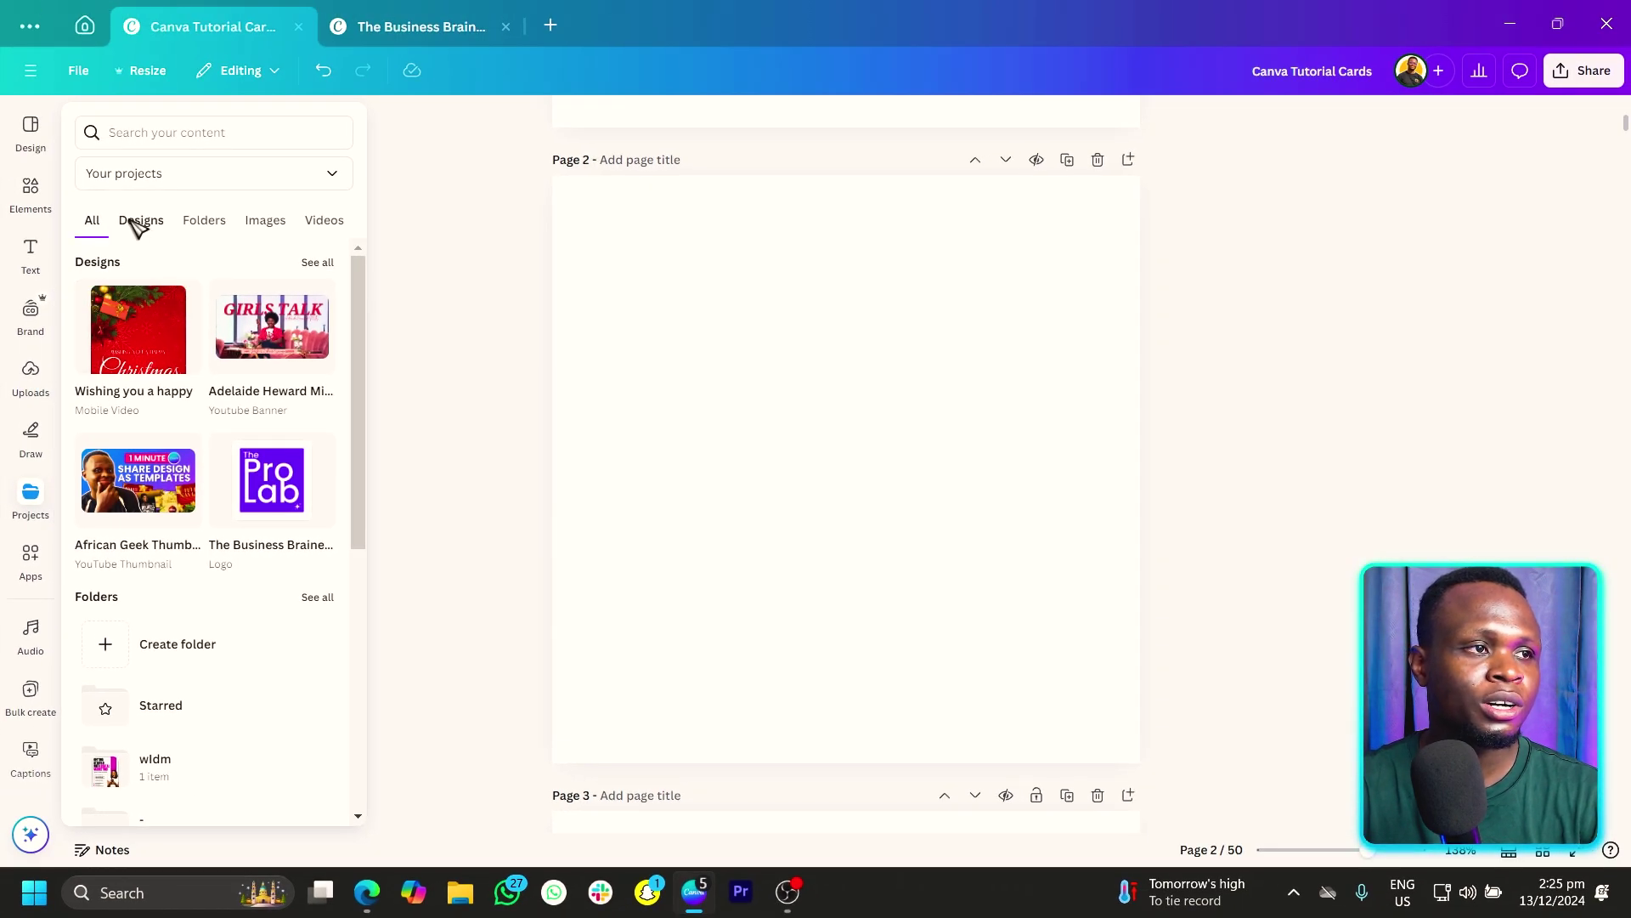
left_click(139, 223)
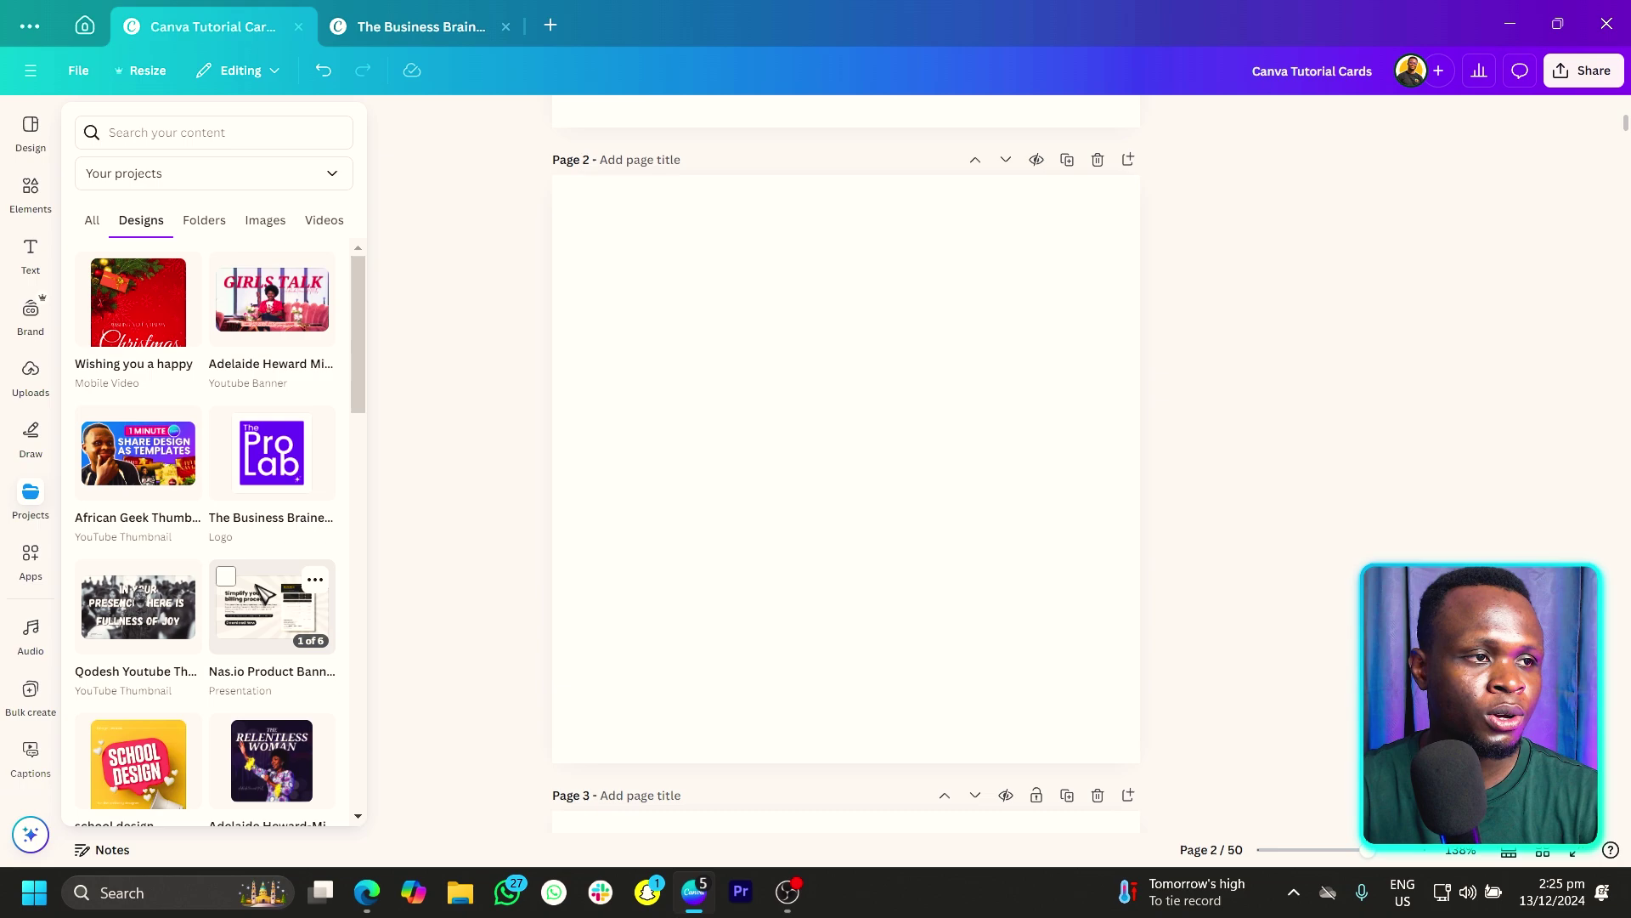
scroll(242, 470, "down", 1)
scroll(236, 471, "up", 1)
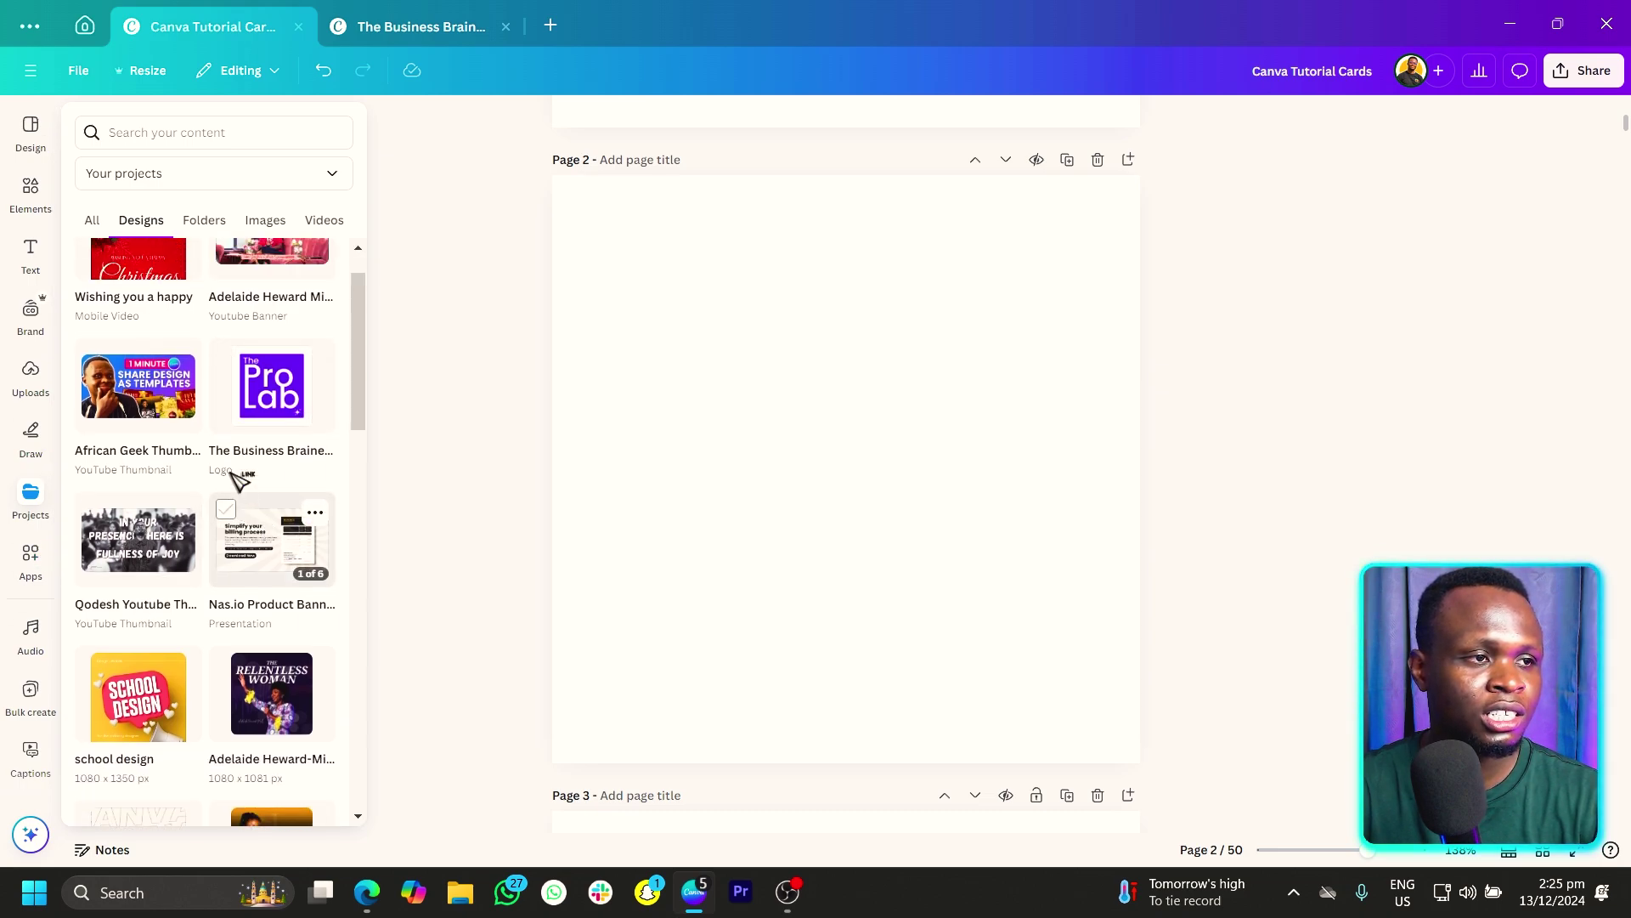
left_click(277, 466)
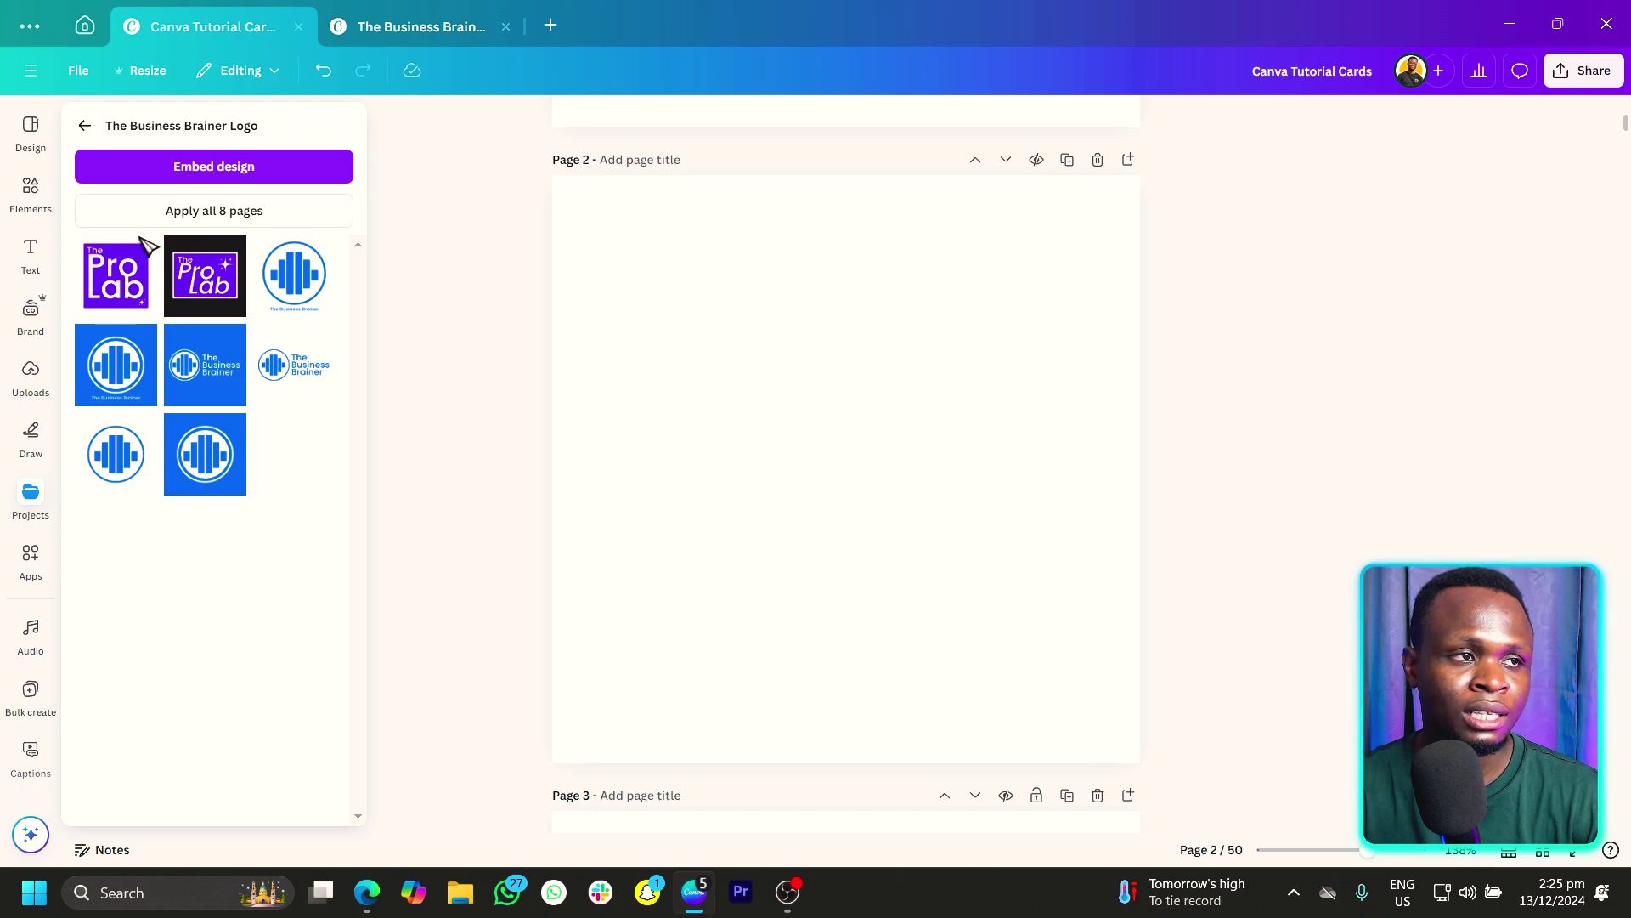
left_click(125, 281)
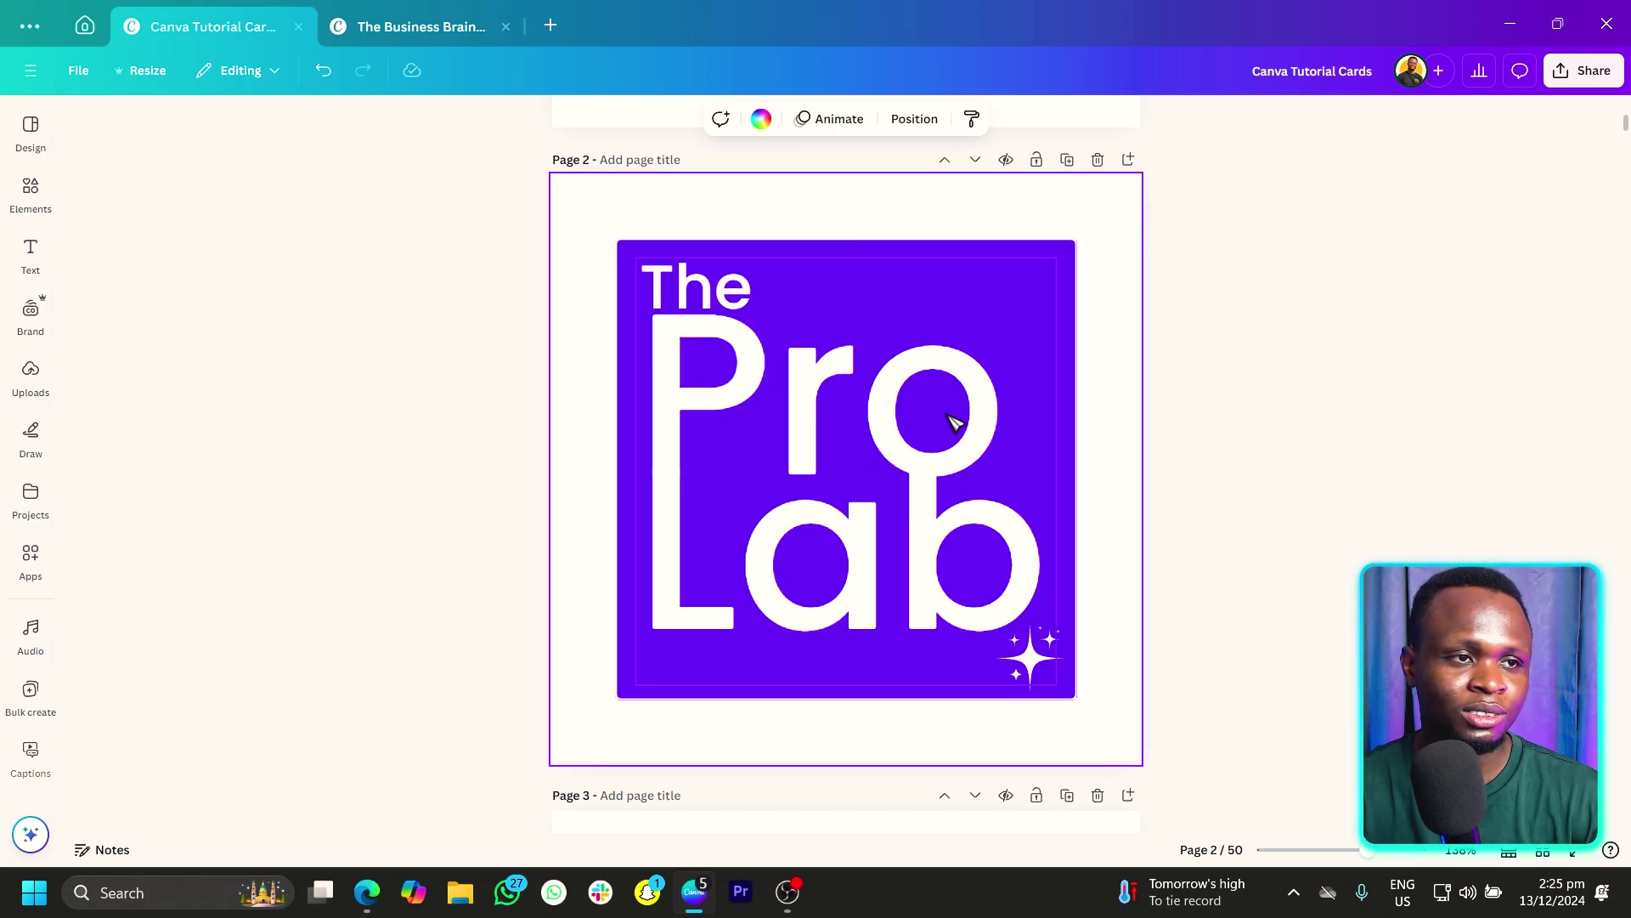
key("ctrl+Return")
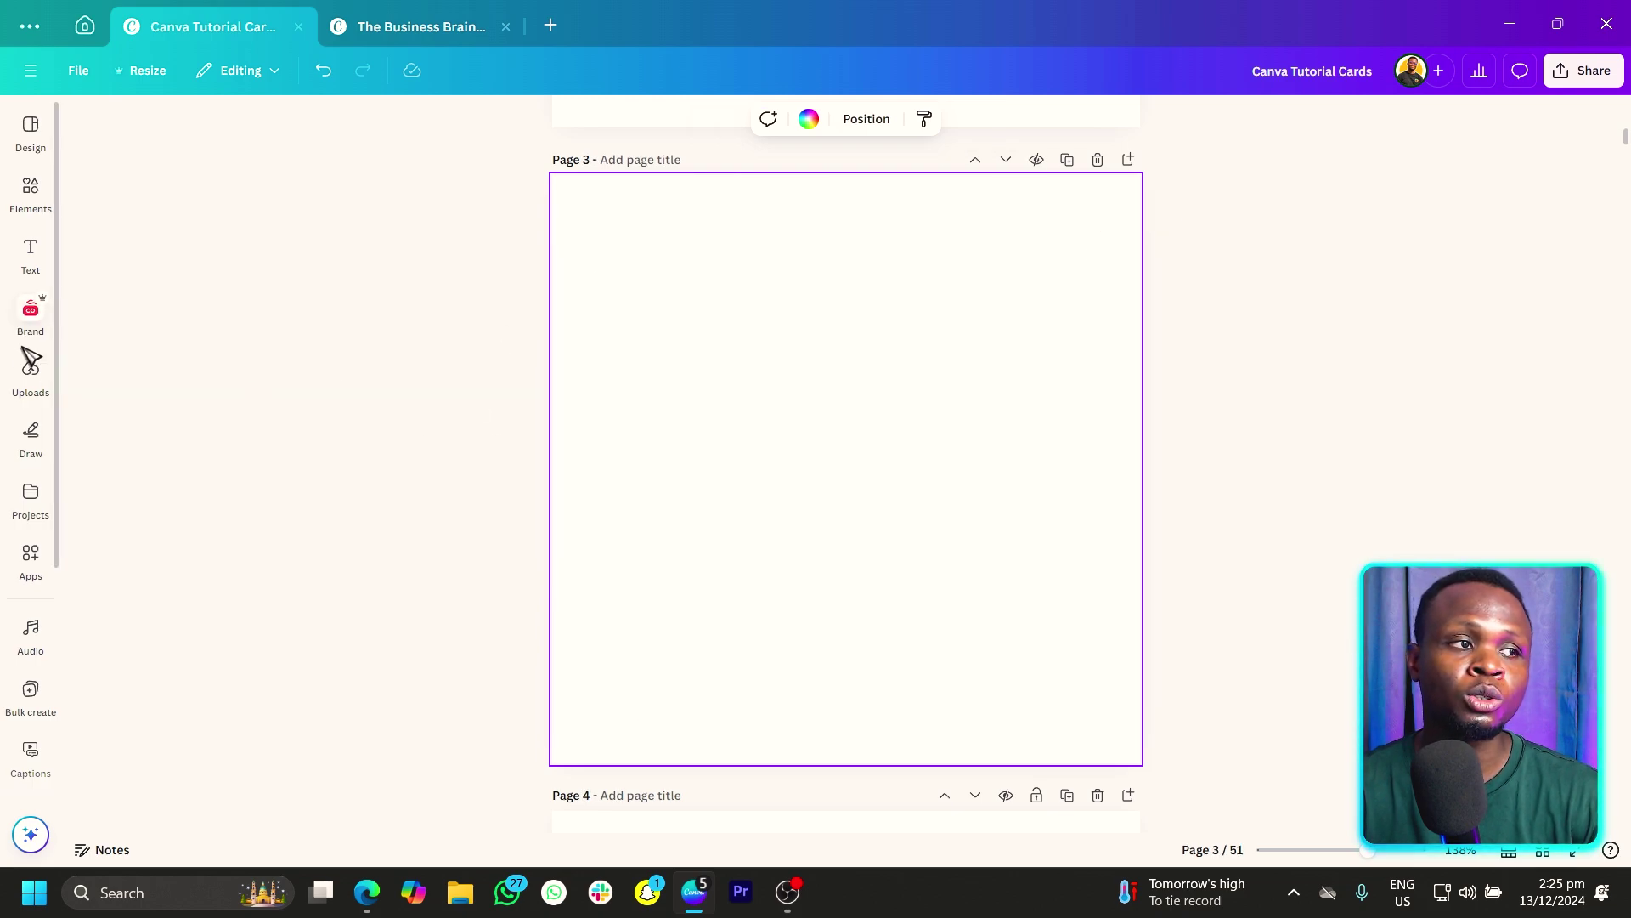
Apply all 8 Business Brainer Logo pages, confirming Replace all pages.
left_click(34, 499)
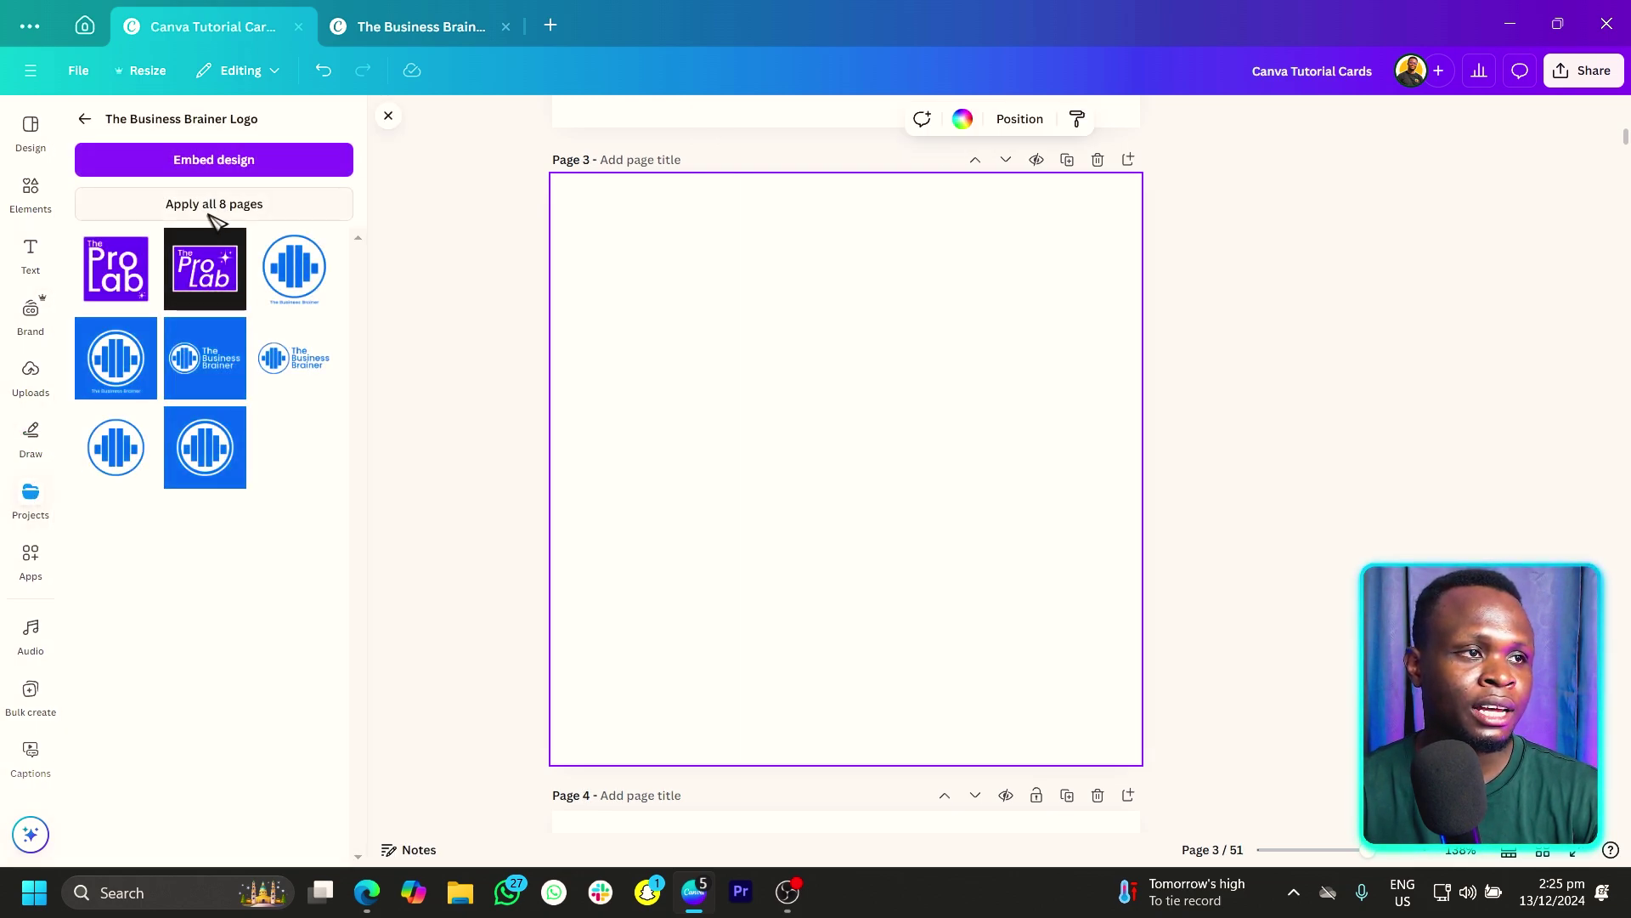
left_click(295, 207)
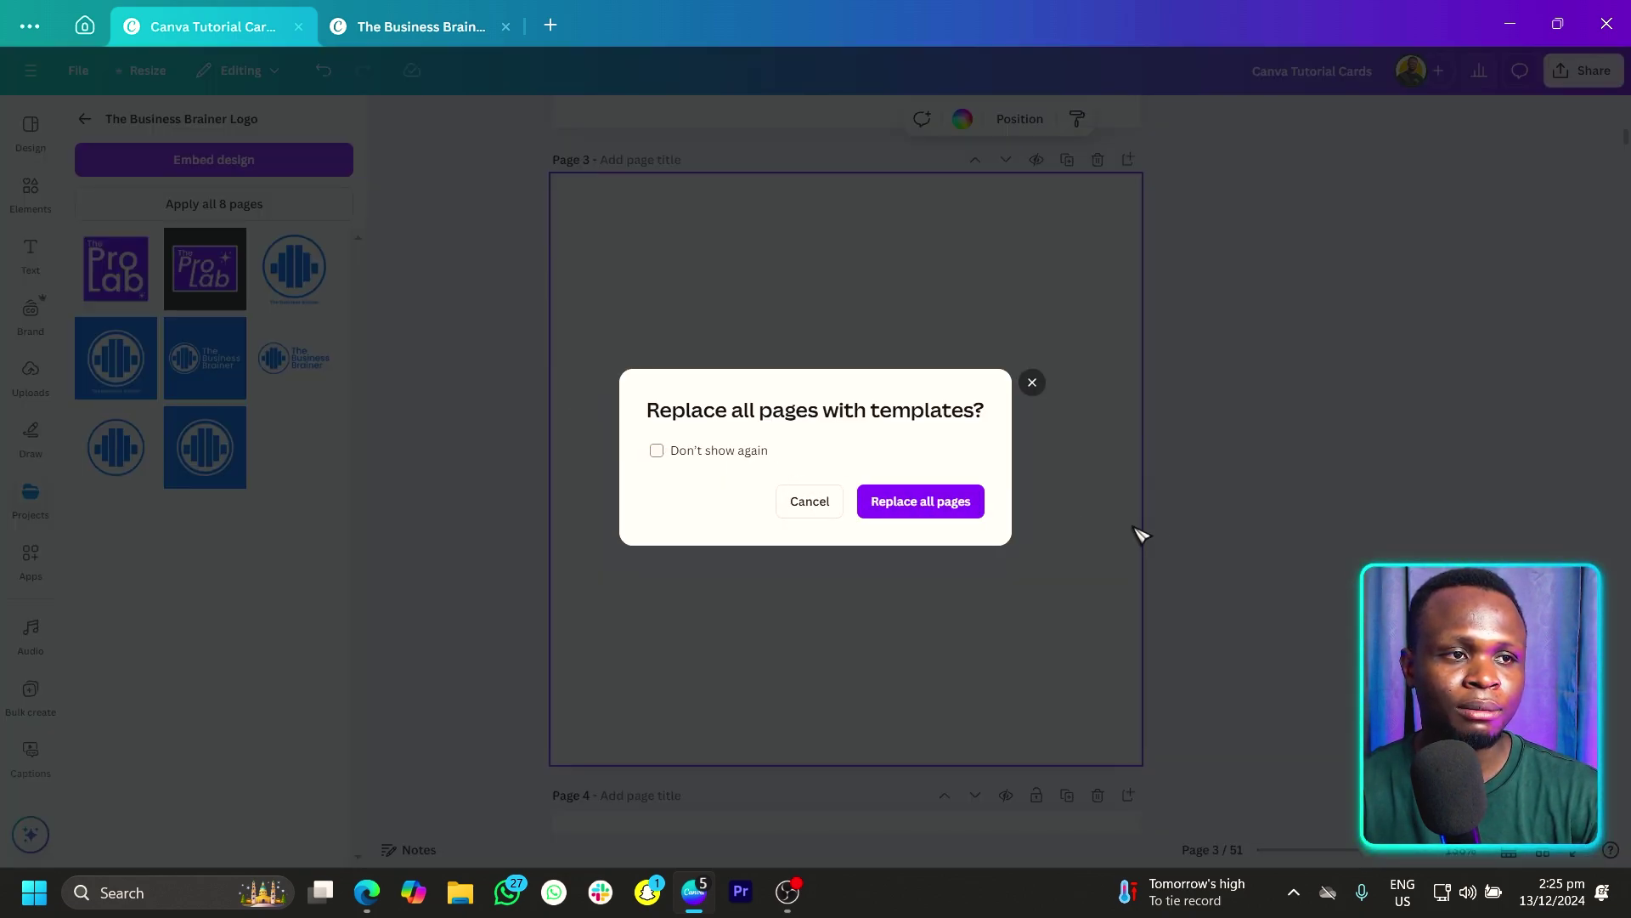
left_click(907, 502)
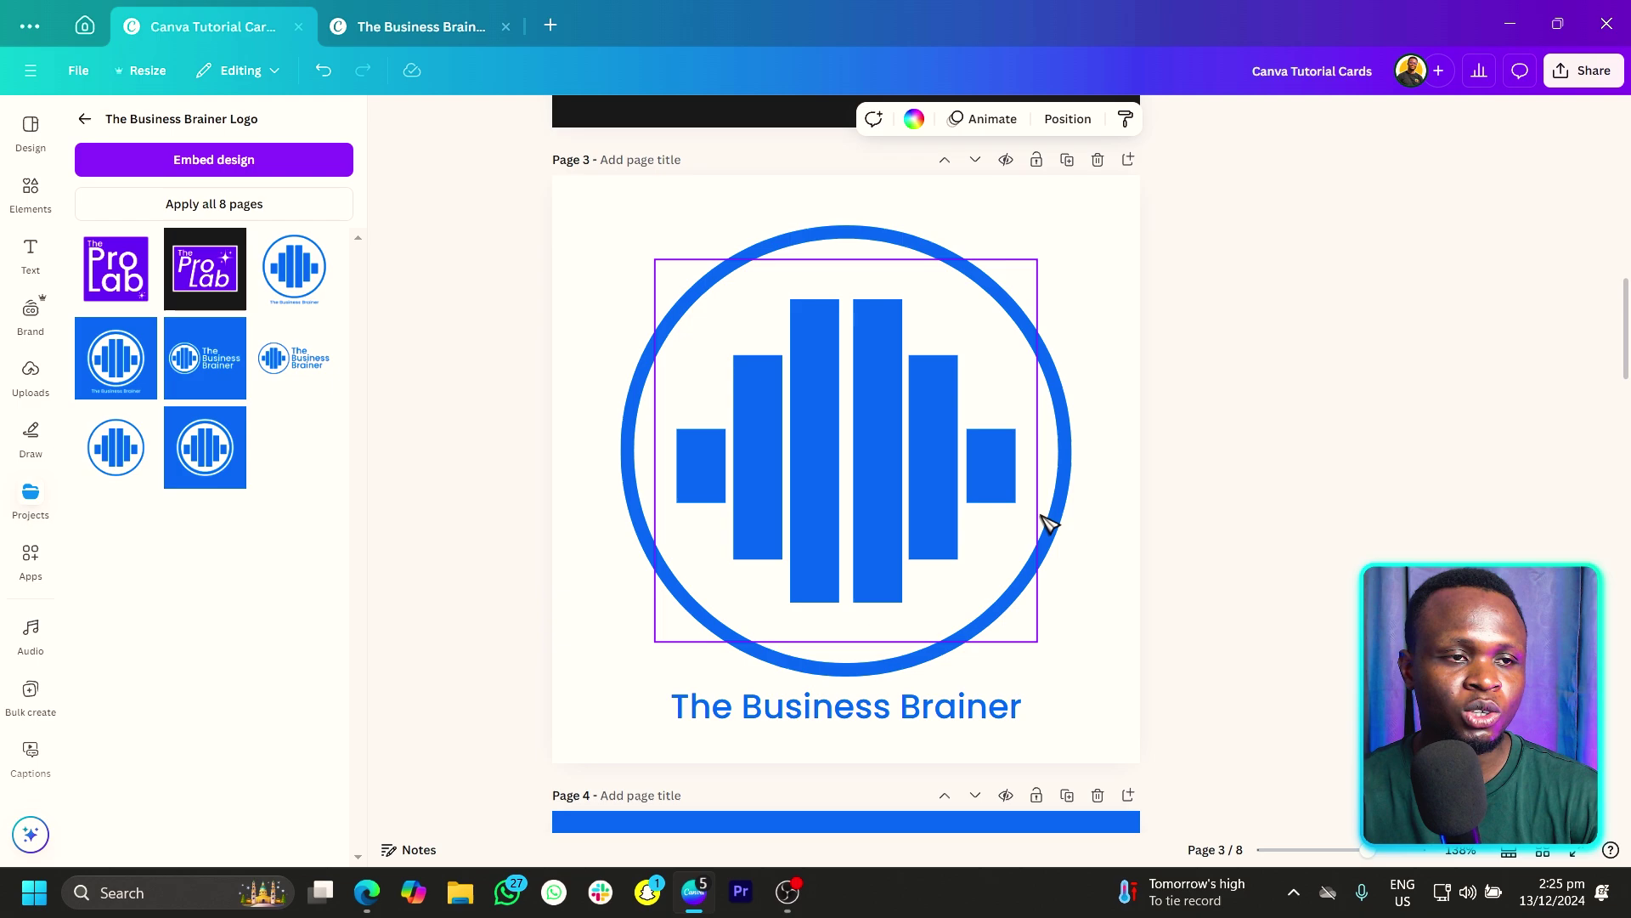
scroll(1037, 528, "up", 5)
scroll(1150, 527, "up", 5)
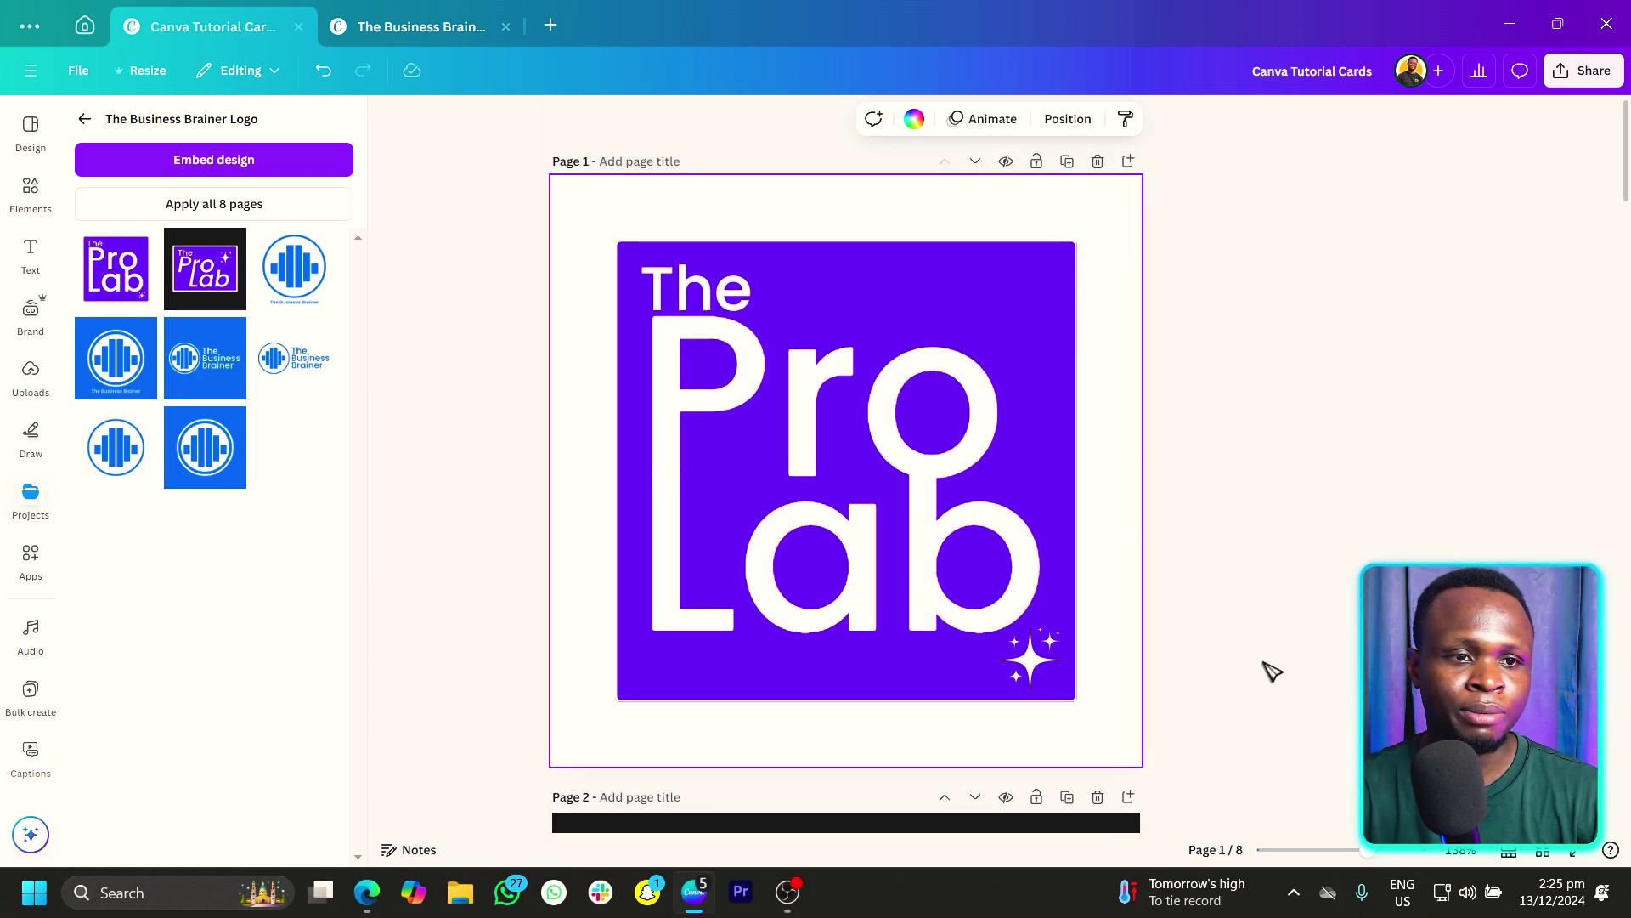
Switch to grid view to show logo pages 1 through 8 as thumbnails.
left_click(1544, 852)
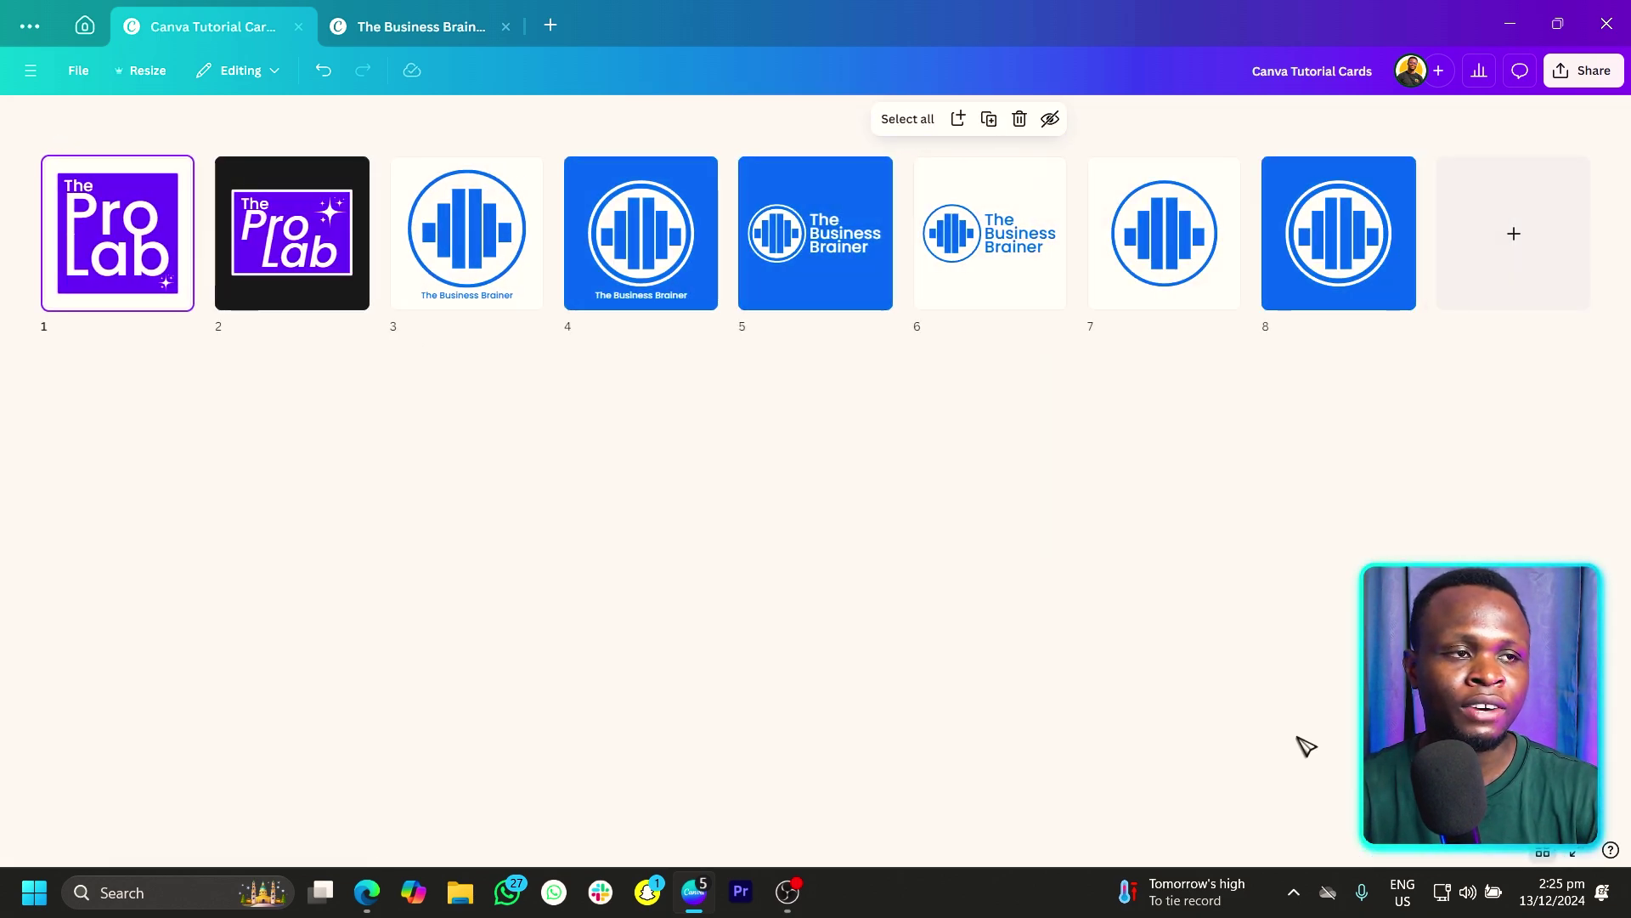